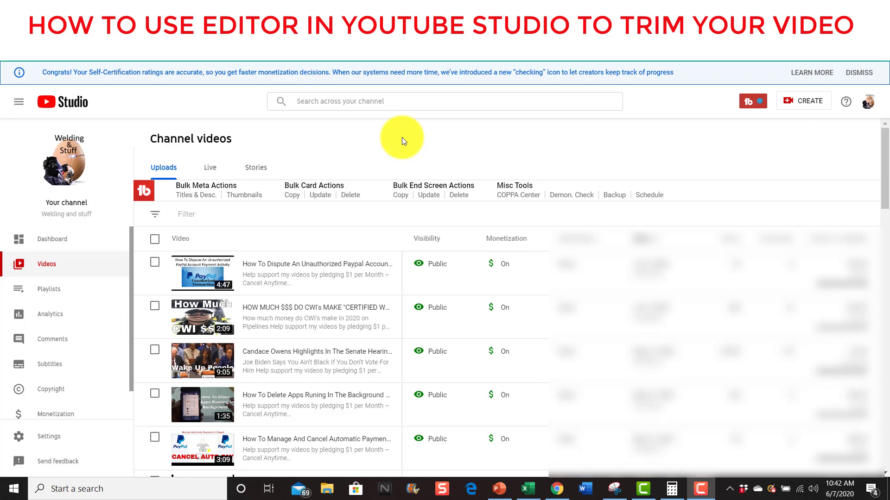
# Open the channel video "The Best Pickled Beets Egg Recipe By Welding And Stuff (HOW IT'S DONE)" in the video editor
pyautogui.click(74, 50)
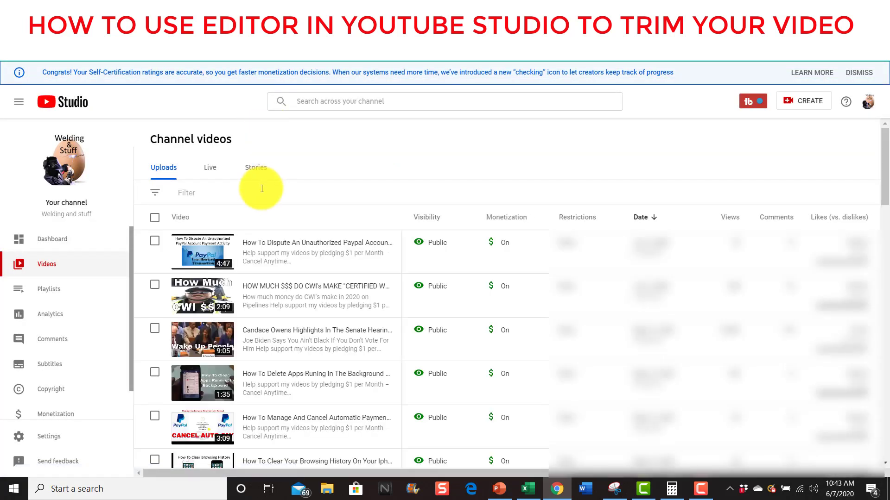
pyautogui.scroll(-5, 281, 254)
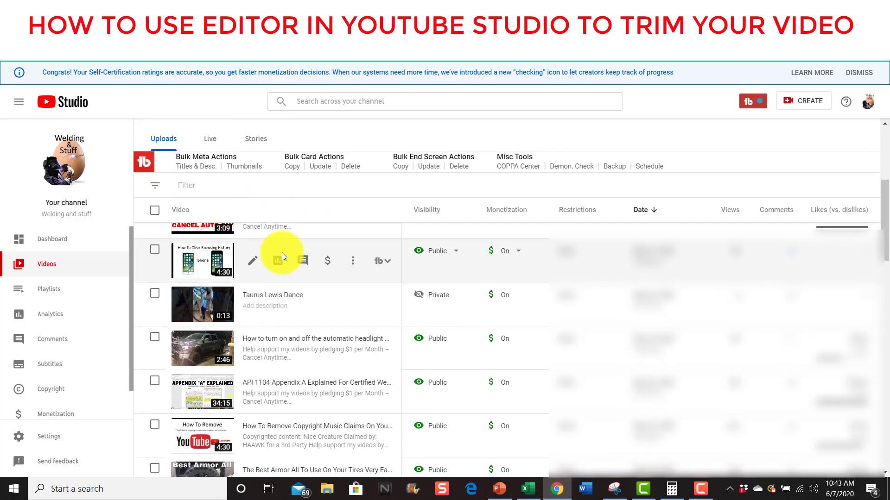
pyautogui.scroll(-6, 280, 255)
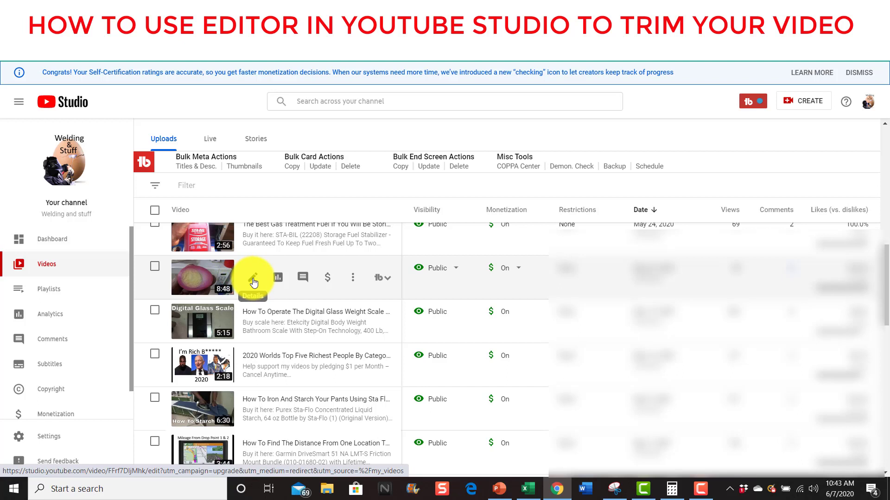
pyautogui.click(204, 277)
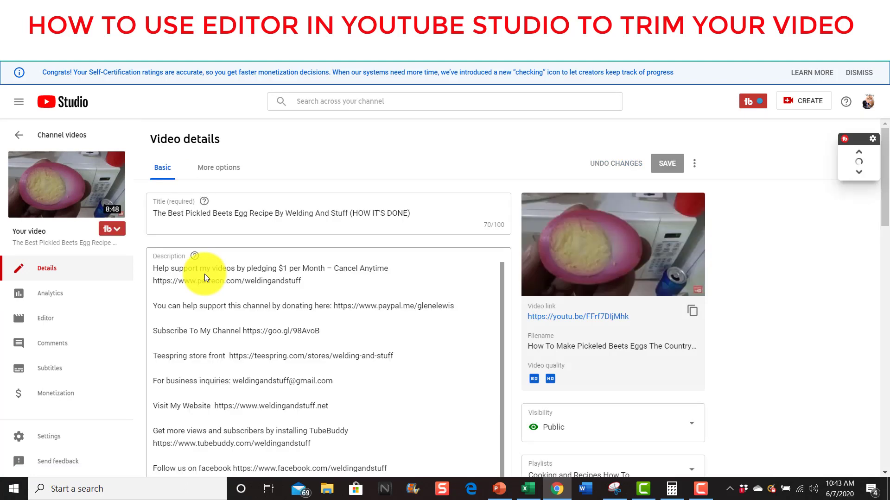
pyautogui.click(49, 323)
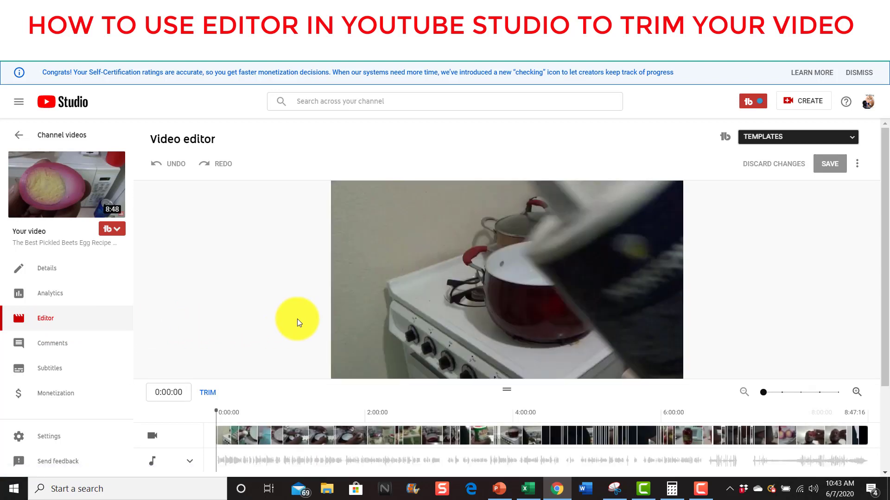
pyautogui.scroll(-3, 296, 318)
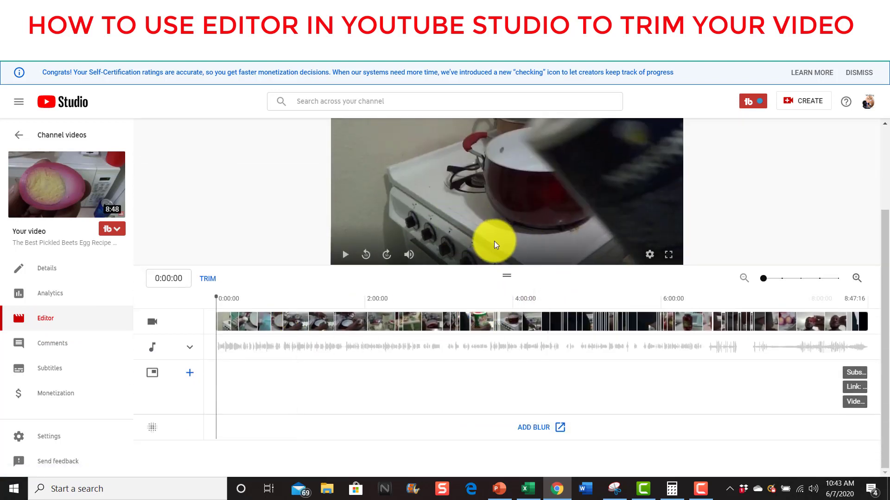
pyautogui.scroll(3, 494, 241)
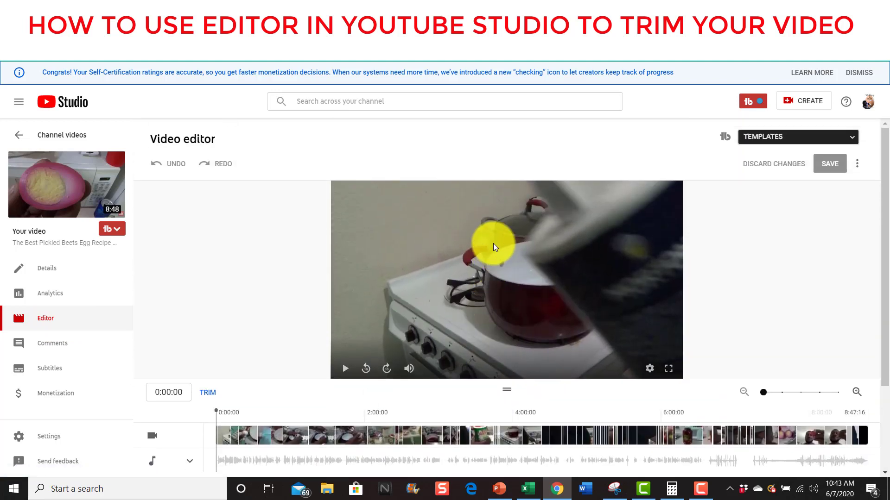
# Start trimming the video, sample a few points on the timeline, and play from the beginning to place the playhead at 0:05:18
pyautogui.click(208, 393)
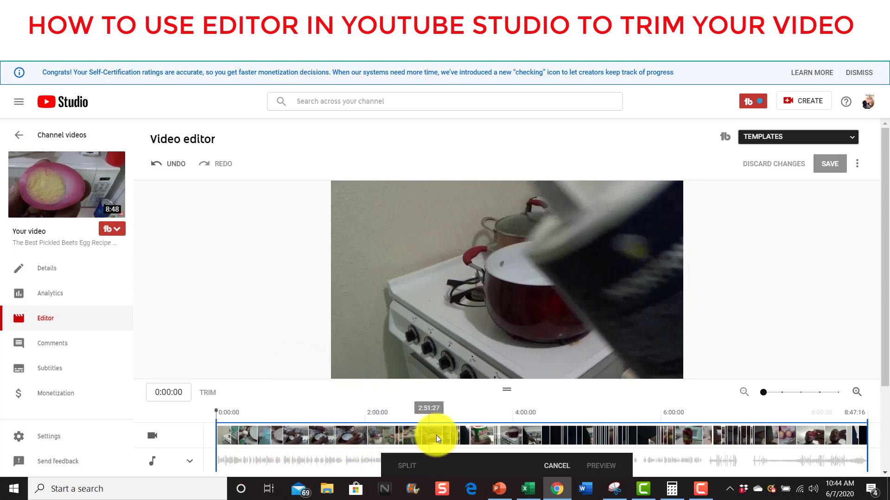
pyautogui.click(372, 432)
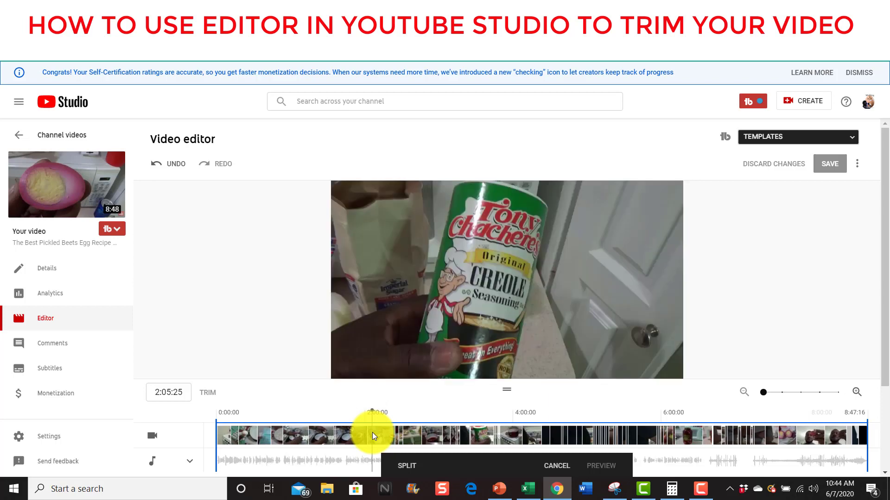
pyautogui.moveTo(372, 435); pyautogui.dragTo(531, 425)
pyautogui.click(637, 433)
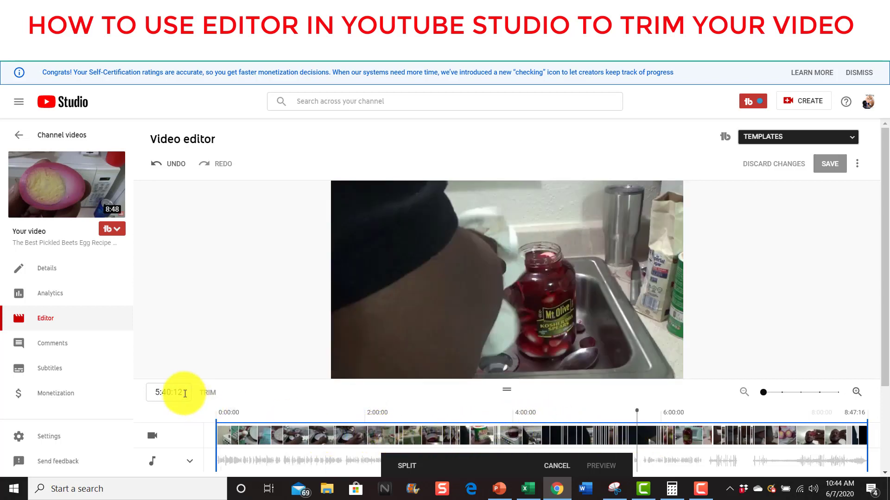
pyautogui.moveTo(363, 376)
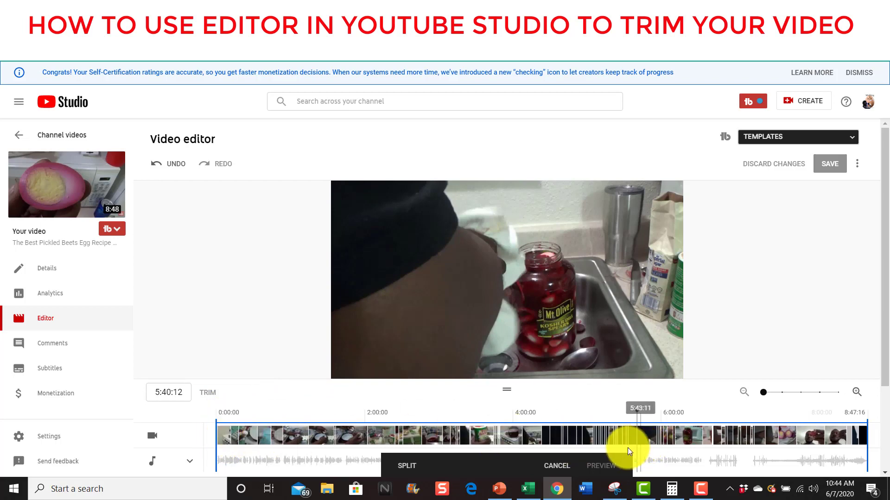
pyautogui.click(235, 437)
pyautogui.click(211, 448)
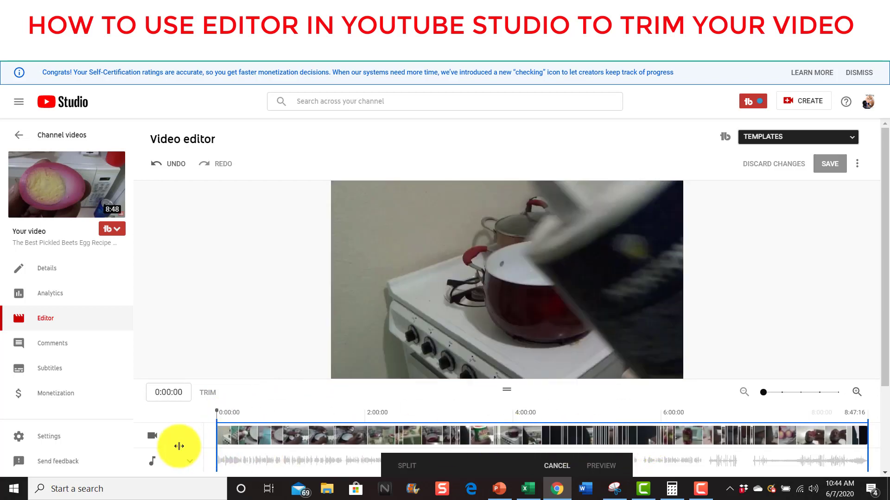
pyautogui.click(344, 369)
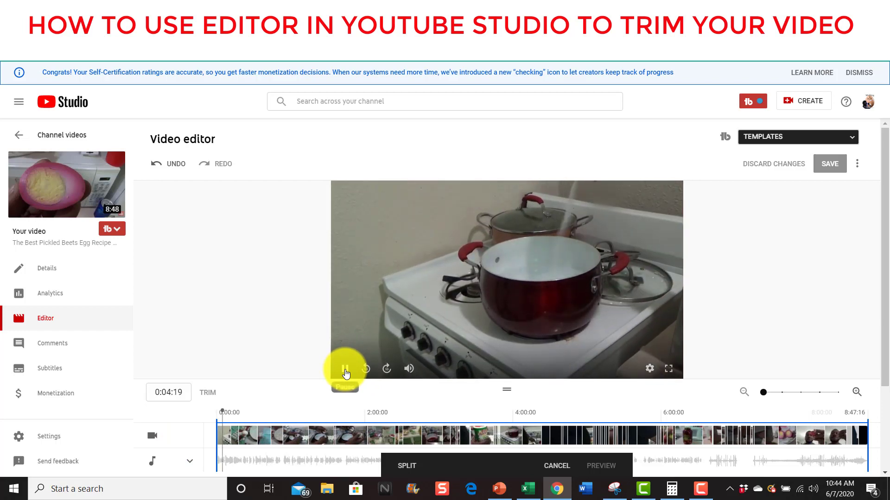
pyautogui.click(345, 371)
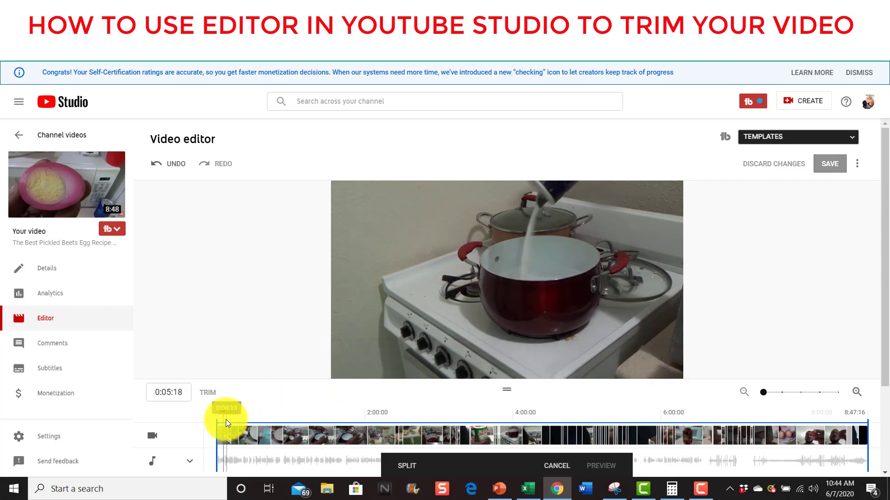
pyautogui.click(408, 467)
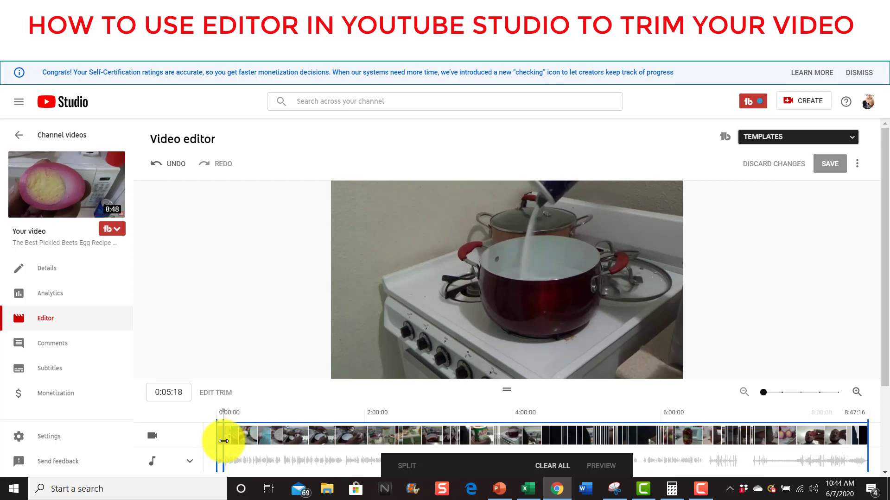
pyautogui.moveTo(224, 441)
pyautogui.mouseDown()
pyautogui.moveTo(458, 432)
pyautogui.moveTo(225, 437)
pyautogui.moveTo(246, 437)
pyautogui.mouseUp()
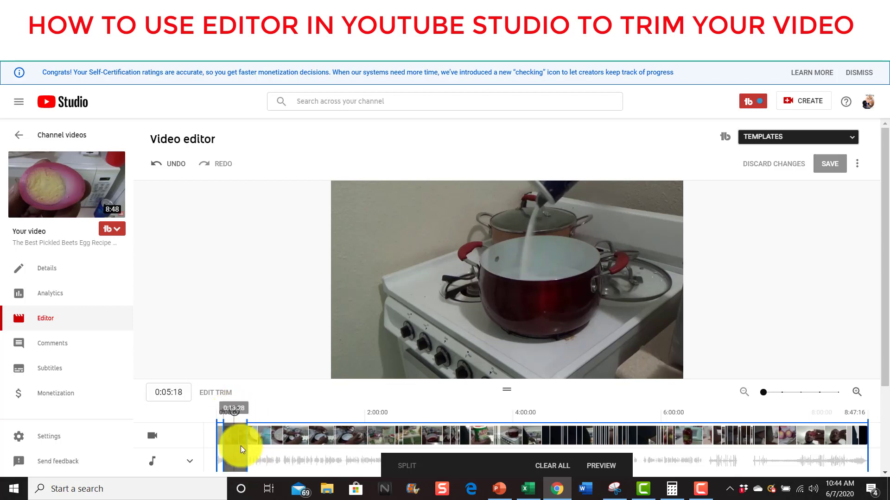
pyautogui.click(235, 412)
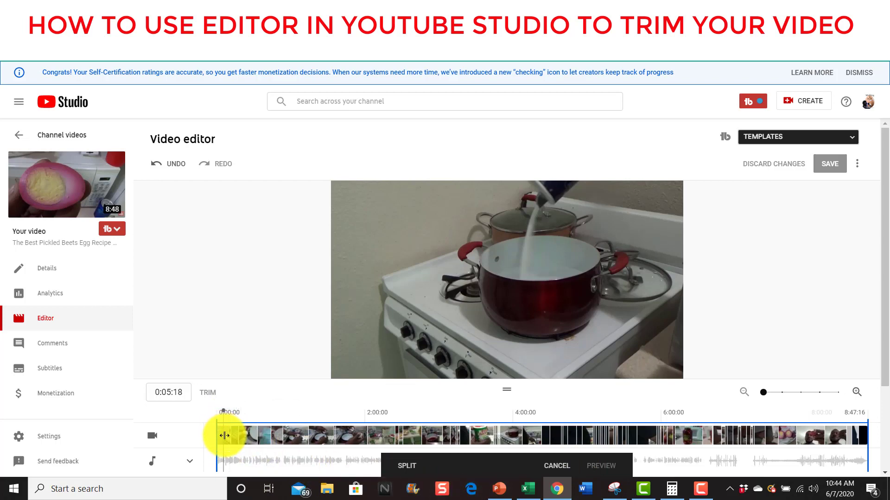
# Split the video at 0:05:18 and again at 0:13:22, playing it to reach the second point
pyautogui.click(407, 466)
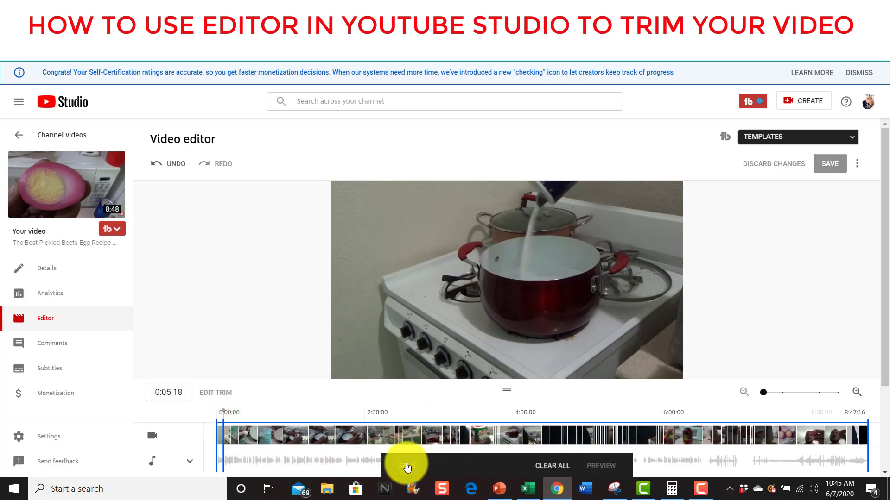
pyautogui.moveTo(366, 370)
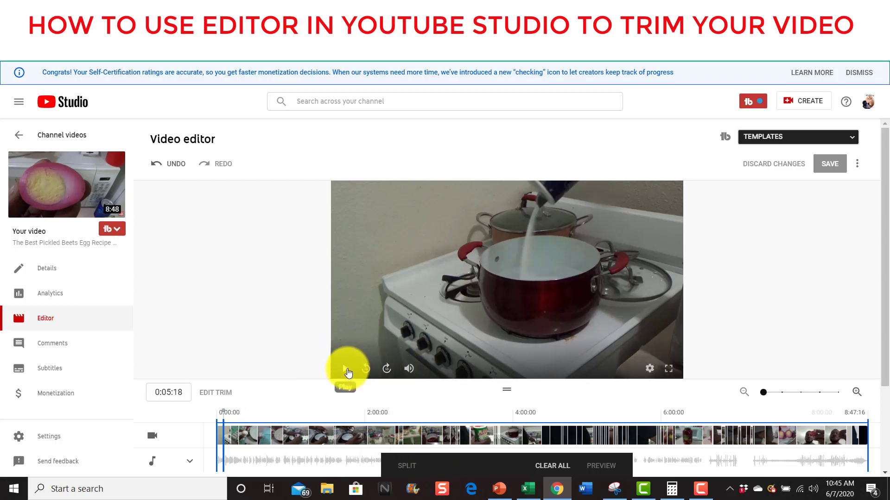
pyautogui.click(345, 370)
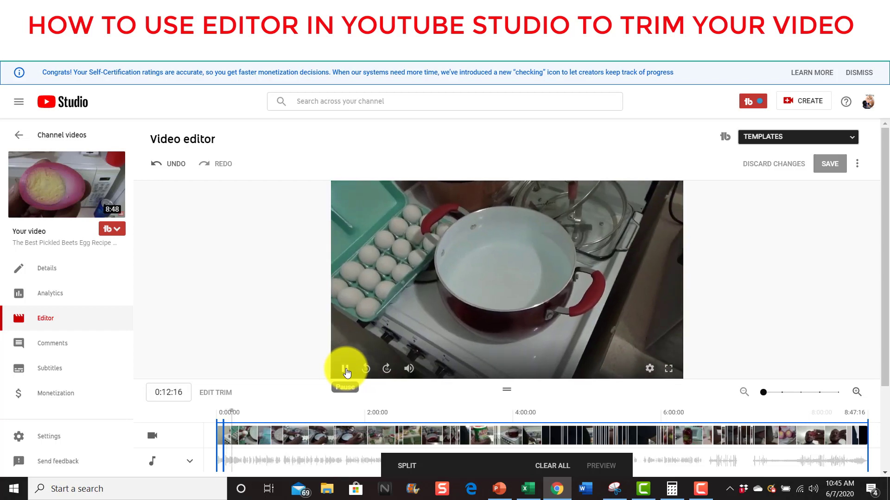
pyautogui.click(345, 371)
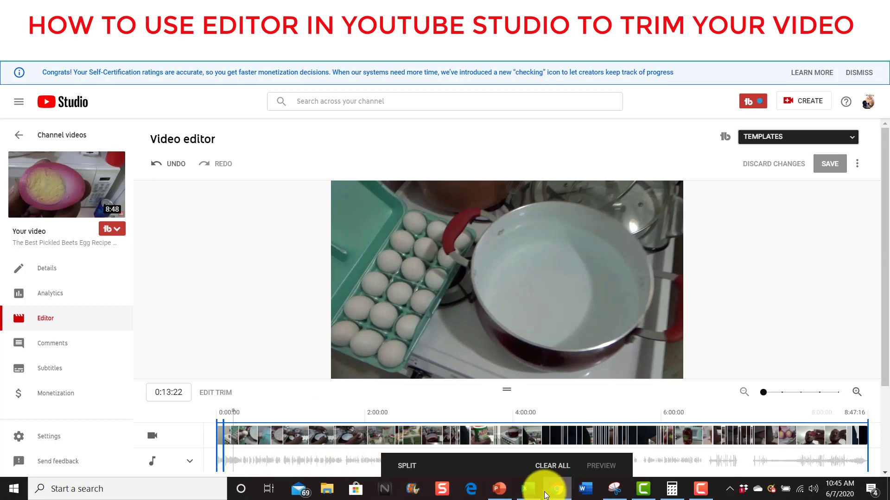
pyautogui.click(406, 469)
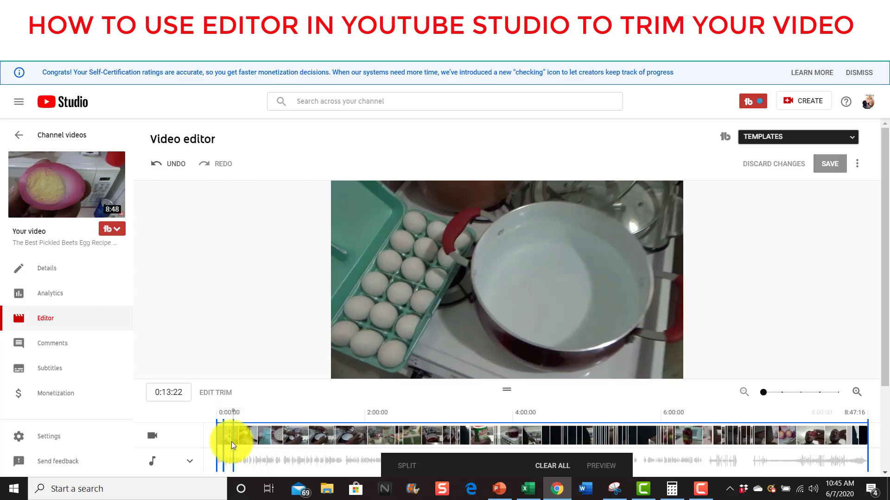
# Cut out the section between the two splits at 0:05:18 and 0:13:22 and preview the trim
pyautogui.click(794, 393)
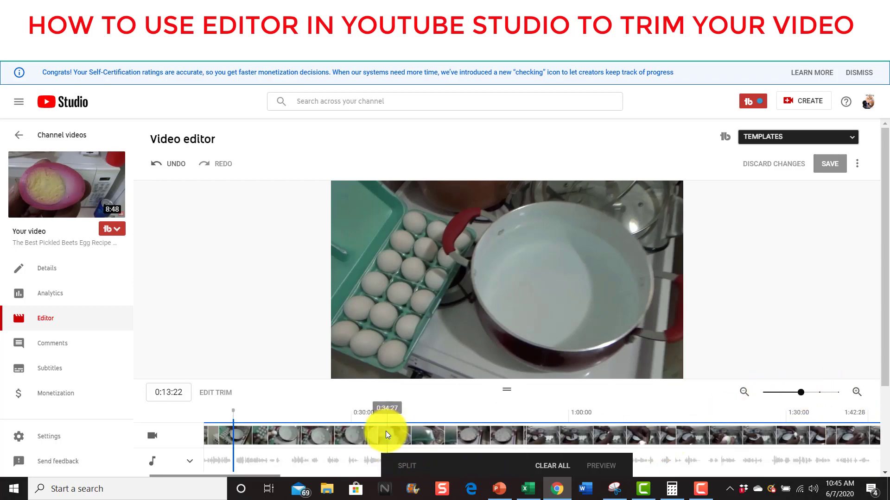
pyautogui.moveTo(233, 438); pyautogui.dragTo(171, 438)
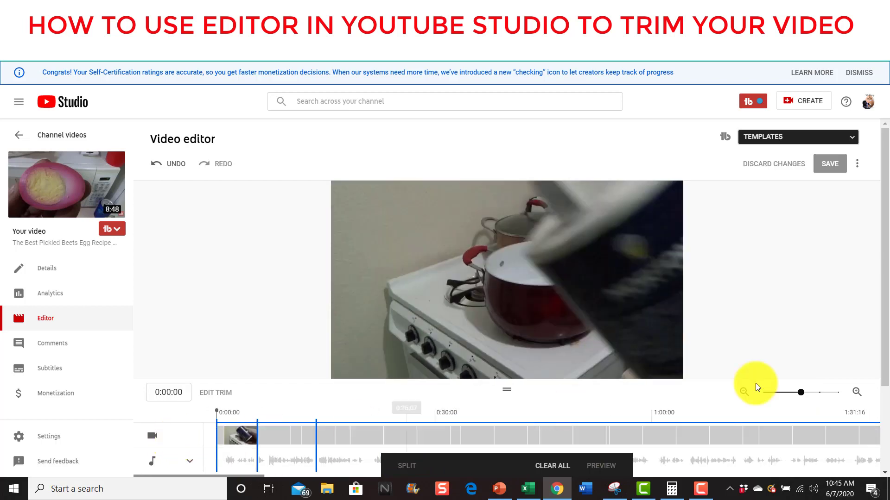
pyautogui.click(812, 393)
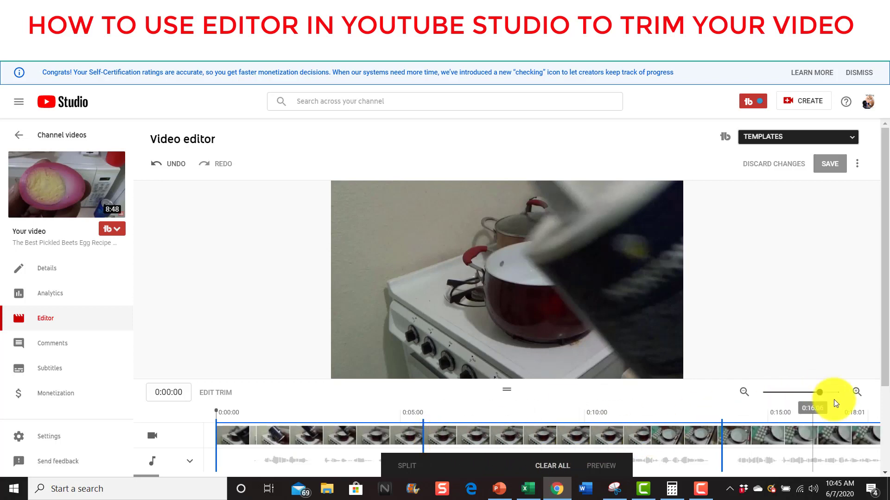
pyautogui.click(812, 392)
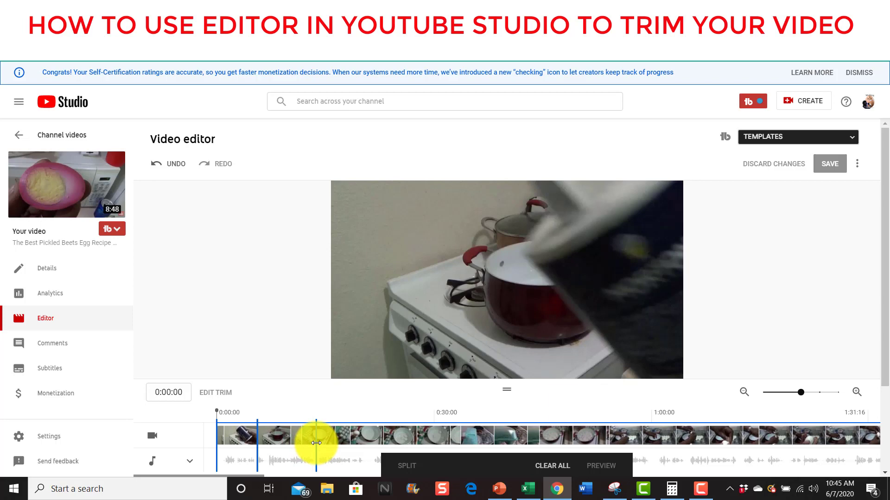
pyautogui.moveTo(316, 443); pyautogui.dragTo(258, 445)
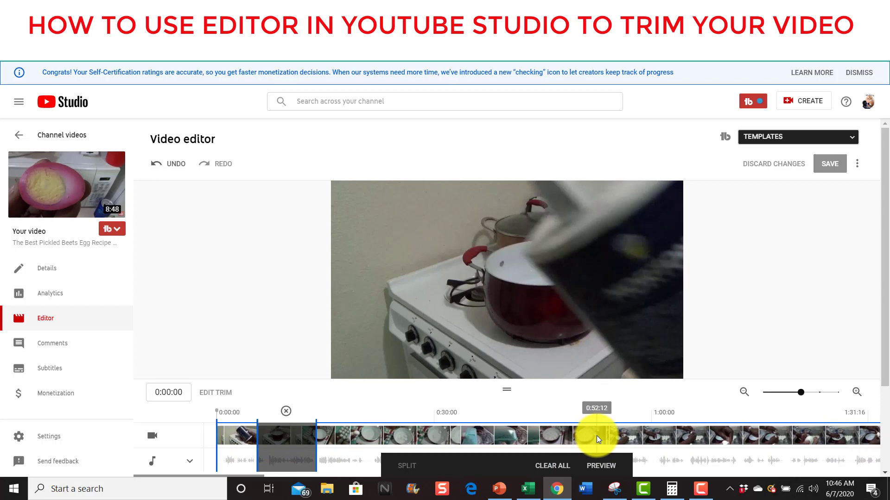
pyautogui.click(602, 470)
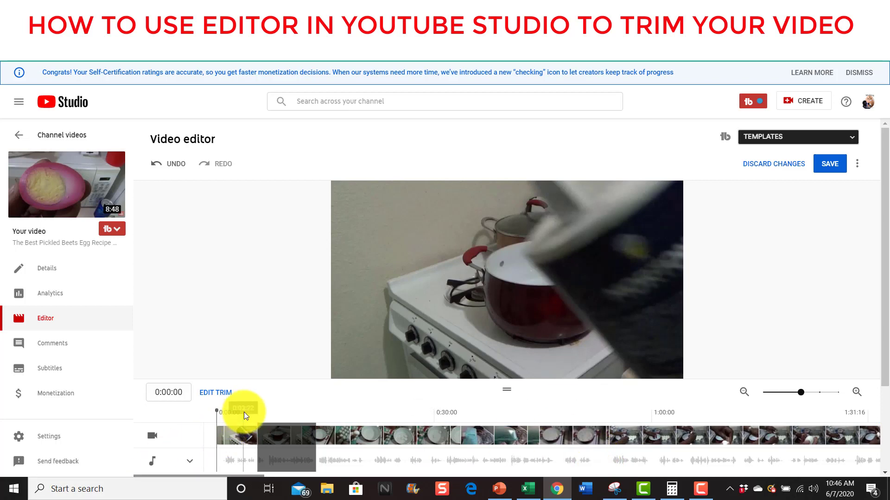
# Play the preview from 0:02:15 across the cut section to 0:15:09 to check the trim
pyautogui.click(237, 424)
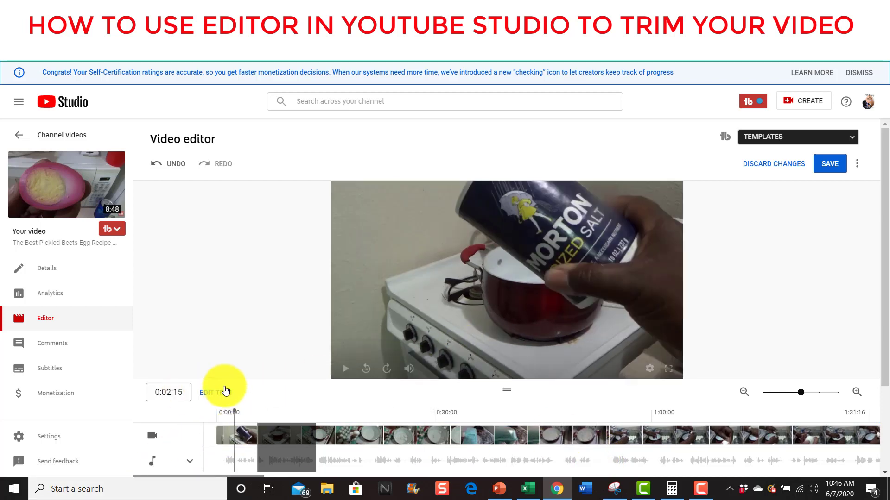
pyautogui.click(345, 369)
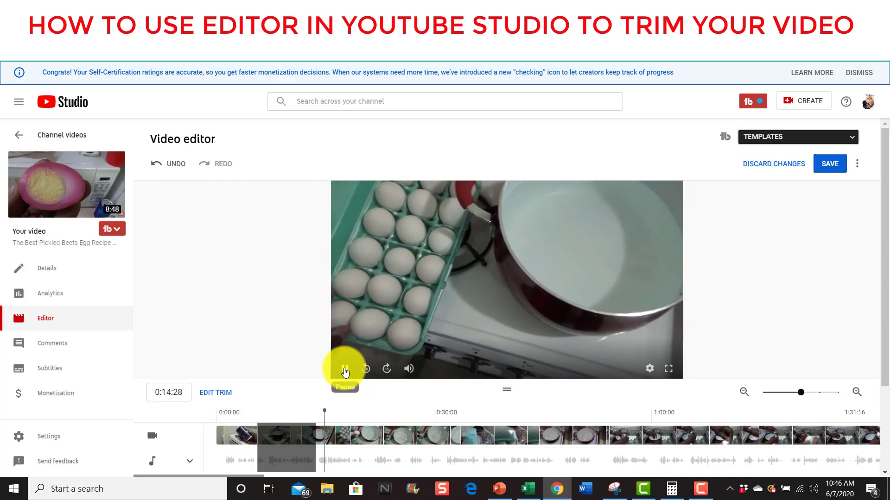
pyautogui.click(345, 369)
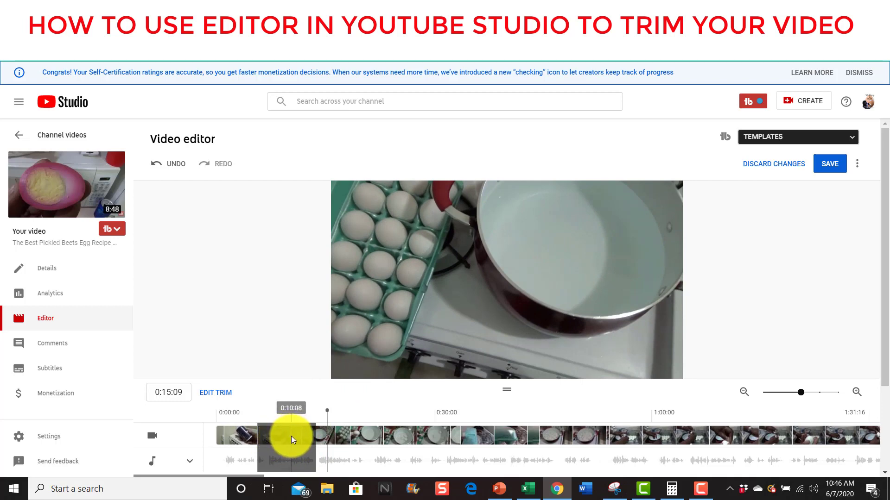
# Check the additional save options and request saving the trimmed video over the current version
pyautogui.click(830, 167)
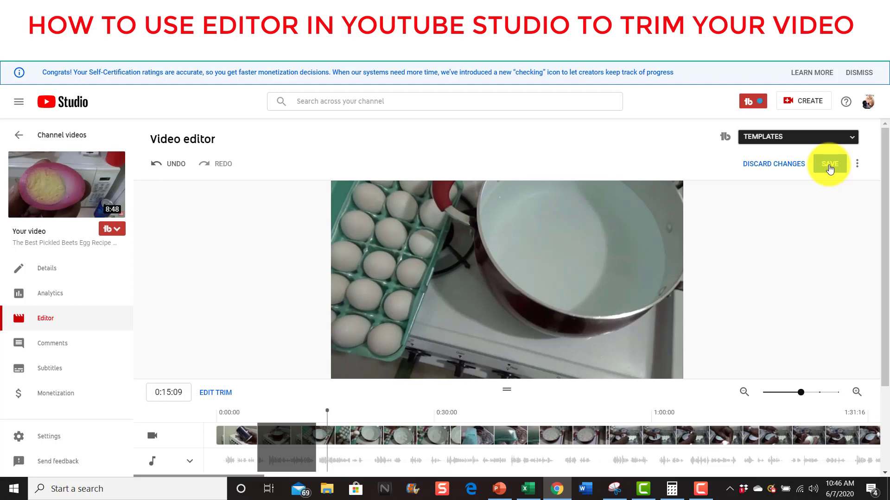
pyautogui.click(858, 166)
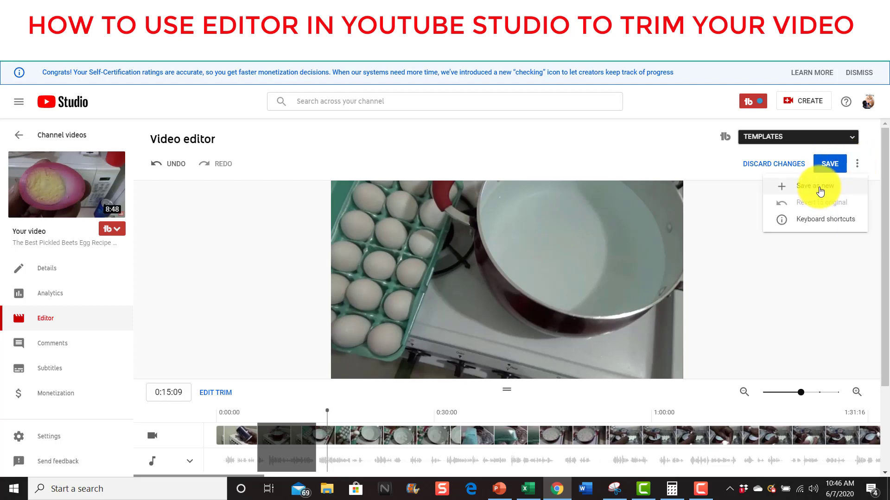
pyautogui.click(810, 260)
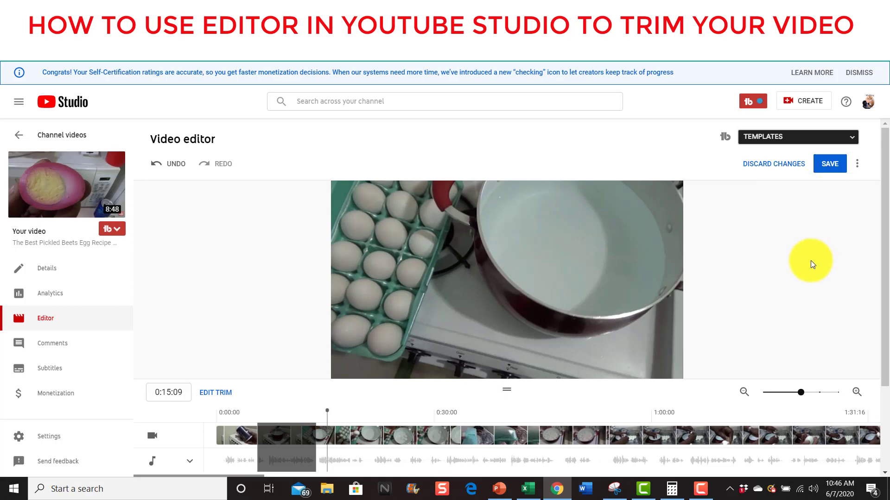
pyautogui.click(830, 164)
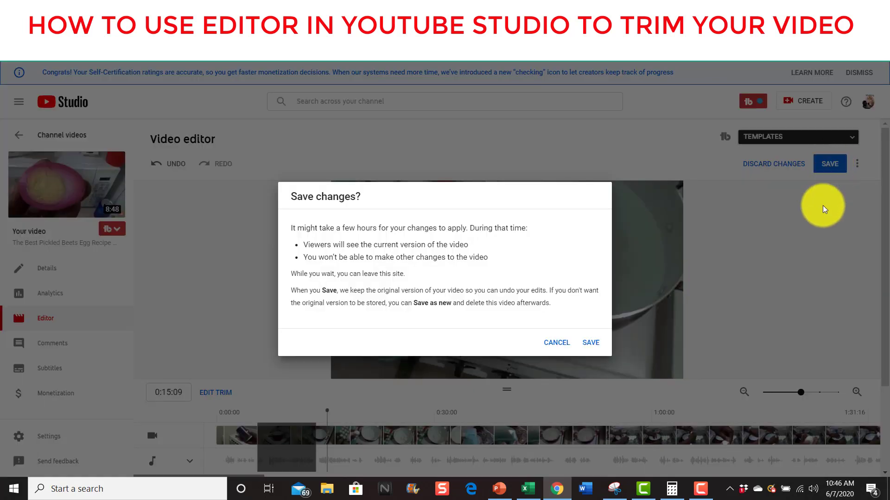